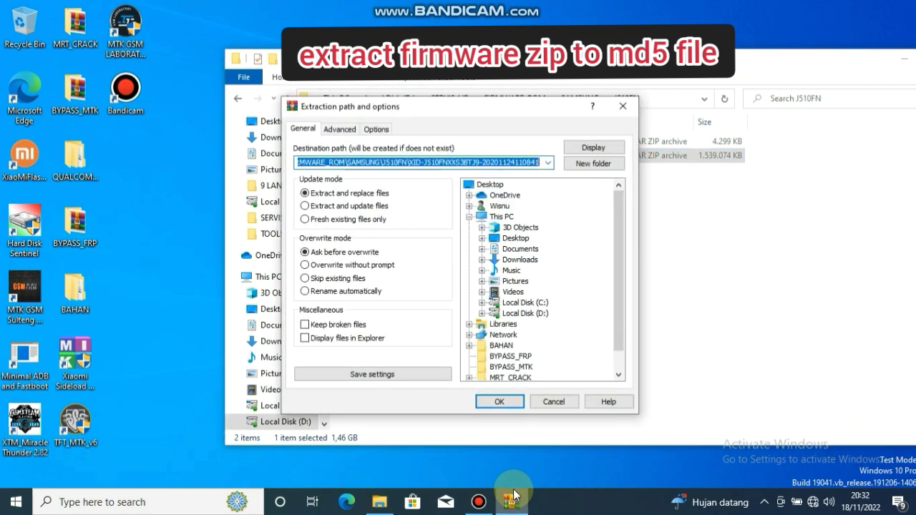
scroll(520, 326, down, 1)
click(500, 325)
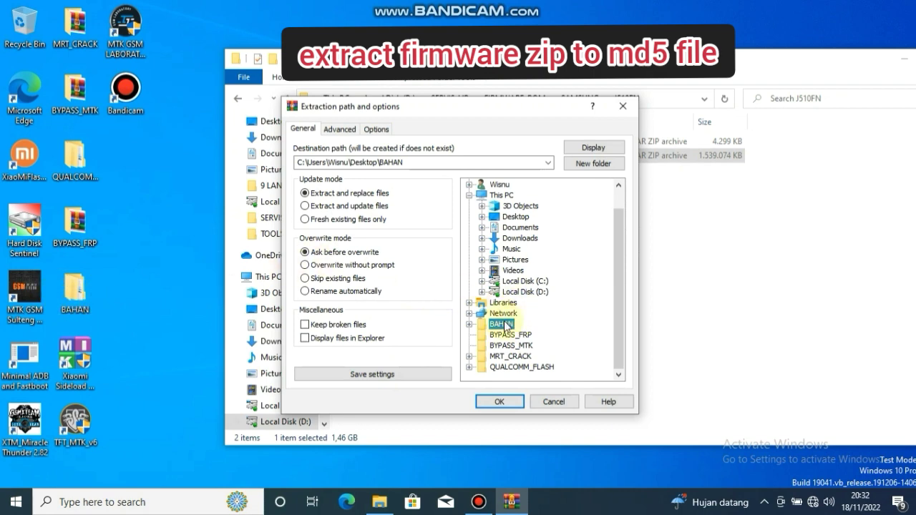
click(501, 402)
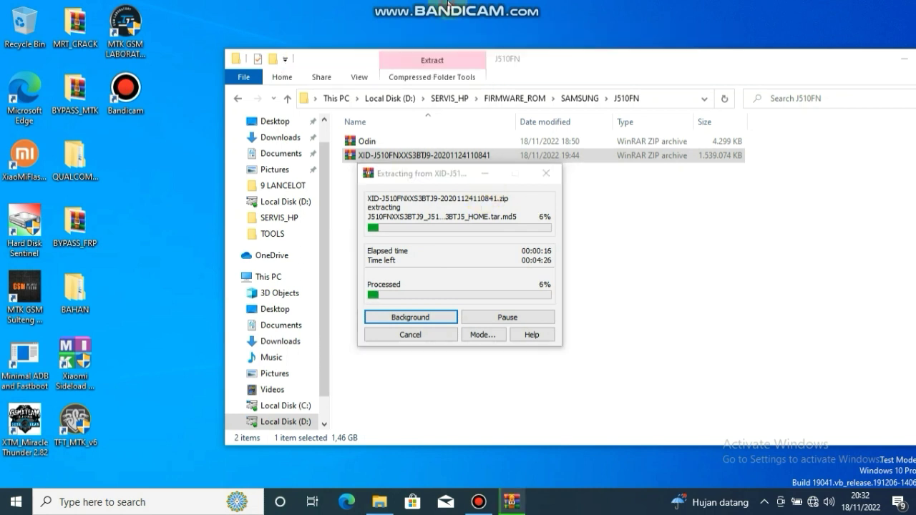
mouse_move(458, 9)
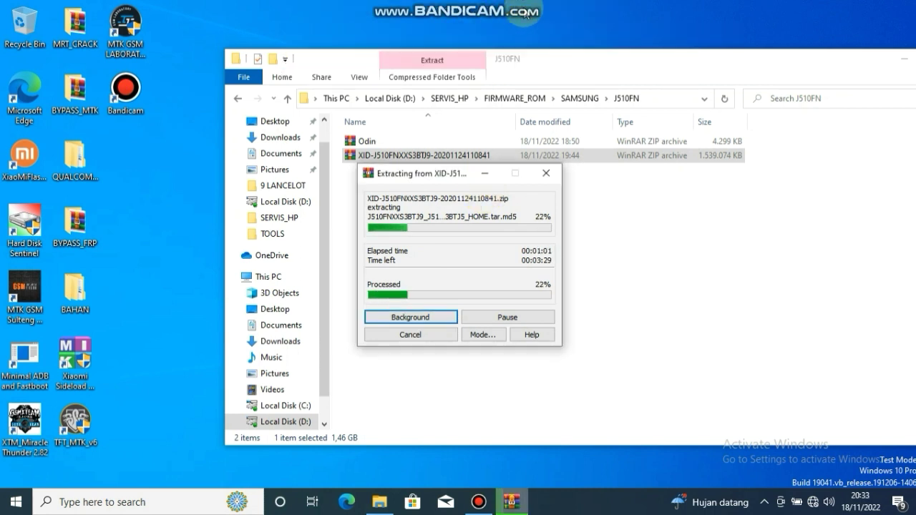
mouse_move(472, 7)
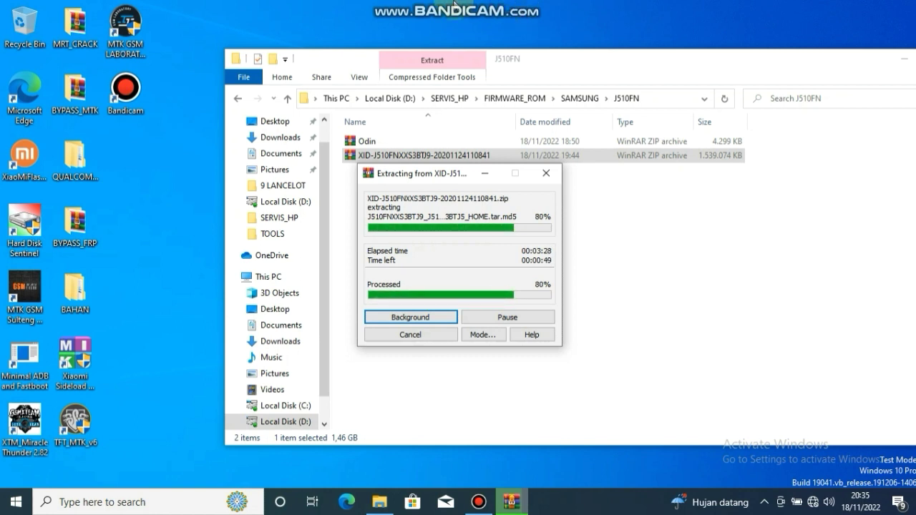
click(455, 6)
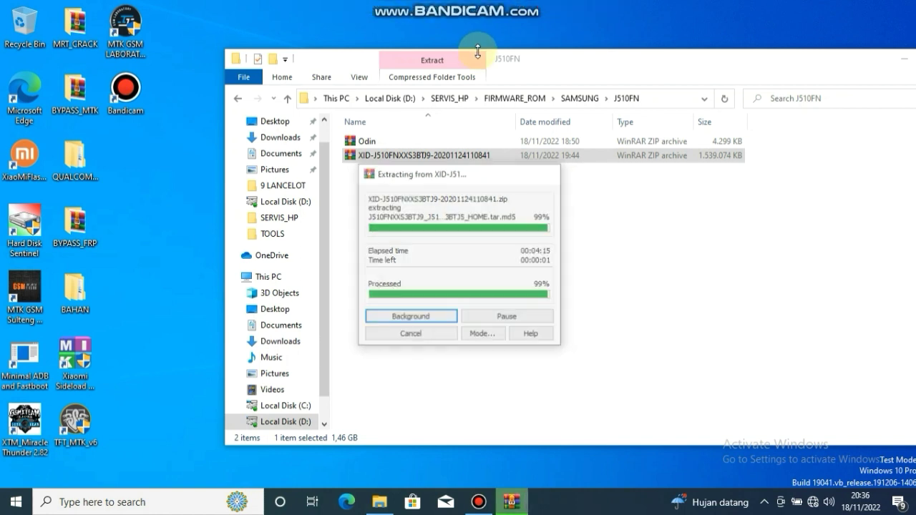
right_click(155, 156)
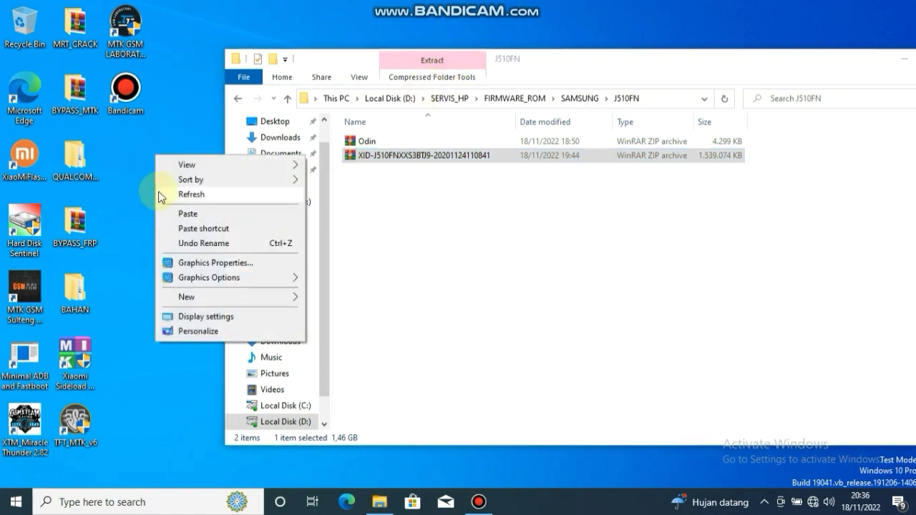
click(159, 194)
right_click(159, 187)
click(179, 225)
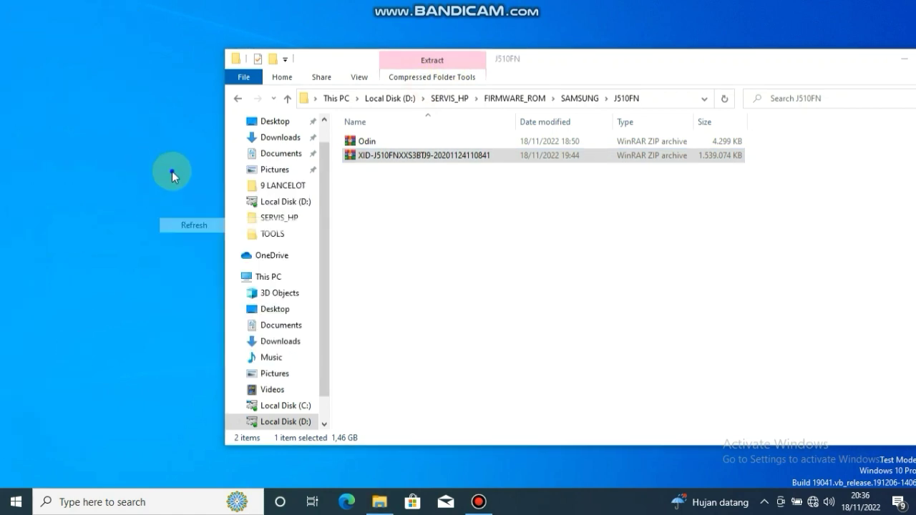
right_click(172, 171)
click(185, 206)
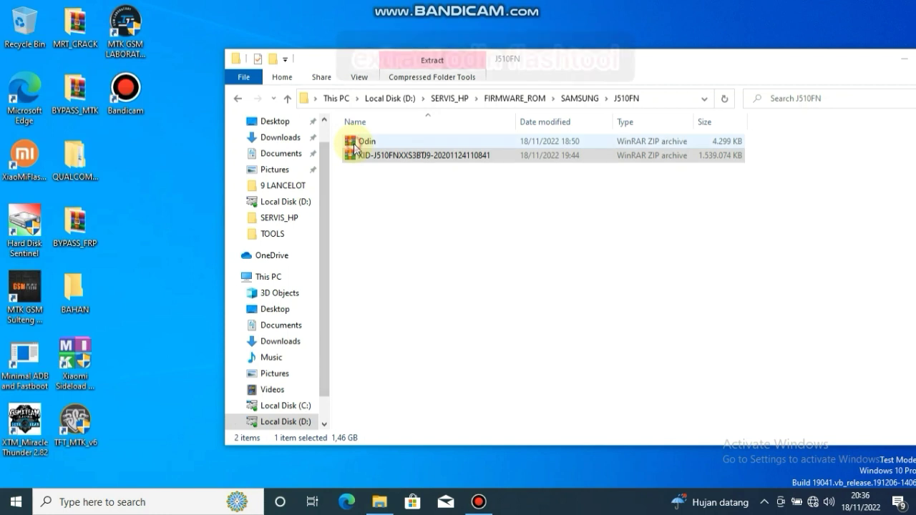
Extract the Odin archive into the BAHAN folder on the desktop.
click(358, 147)
right_click(383, 143)
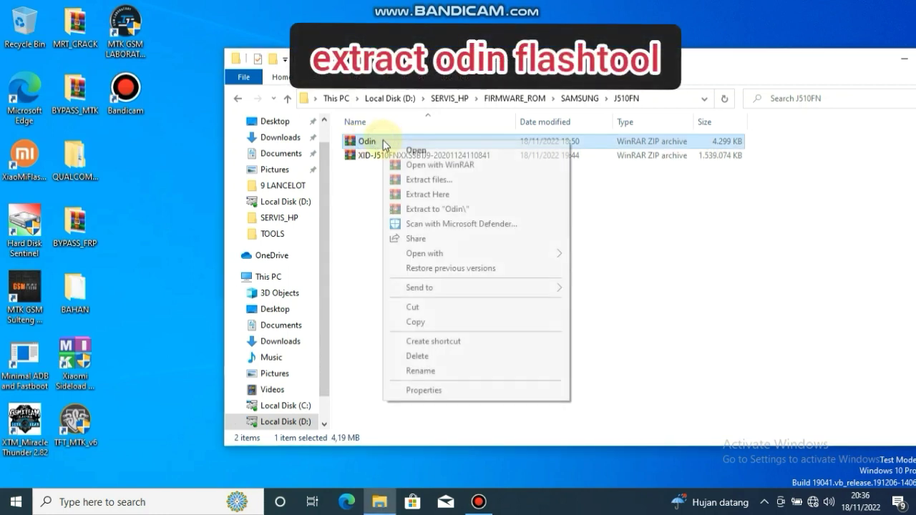
click(413, 184)
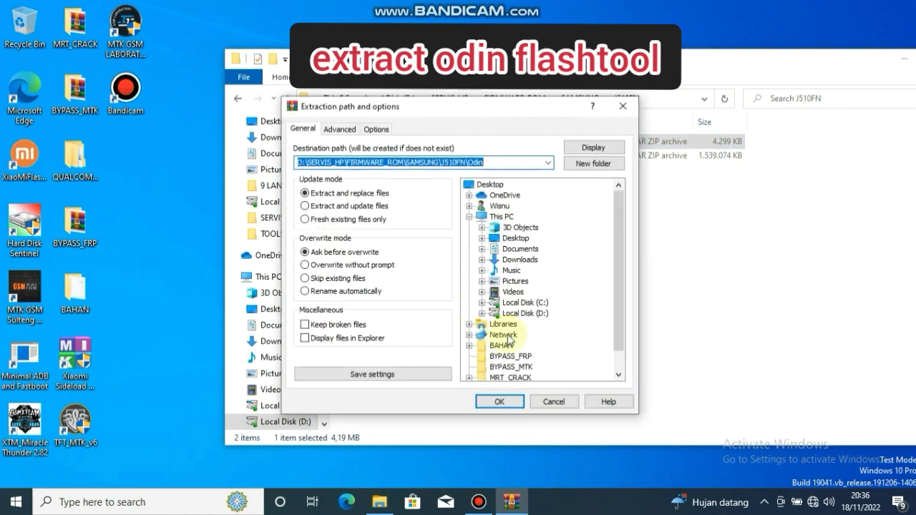
click(501, 346)
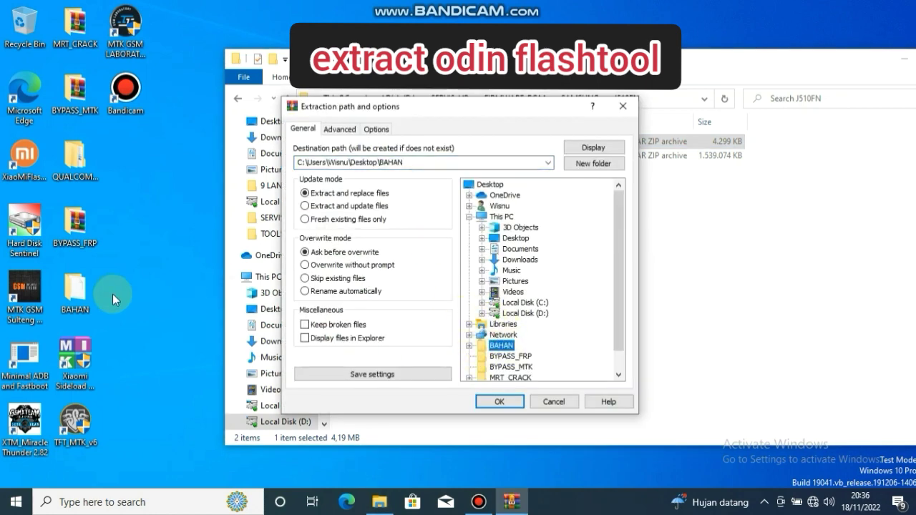
click(494, 402)
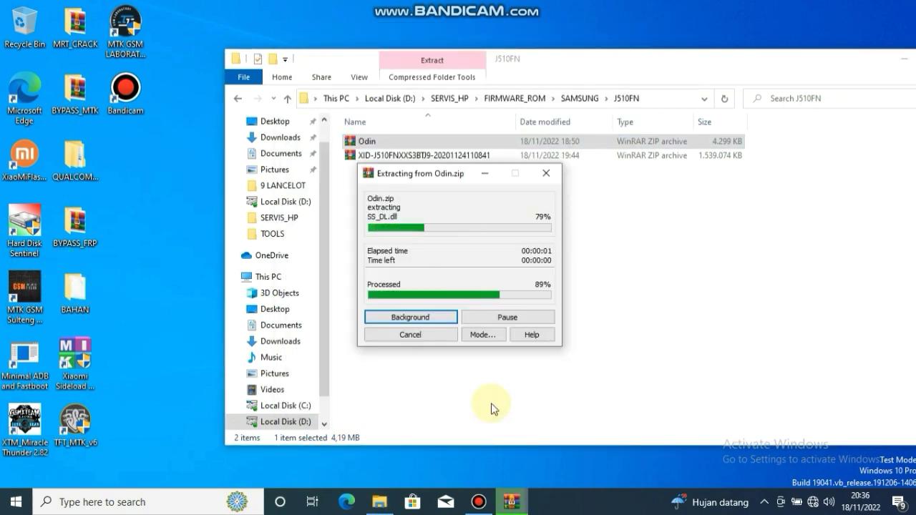
Close the J510FN folder window and move the BAHAN folder to an empty area of the desktop.
drag(859, 57, 733, 42)
click(847, 46)
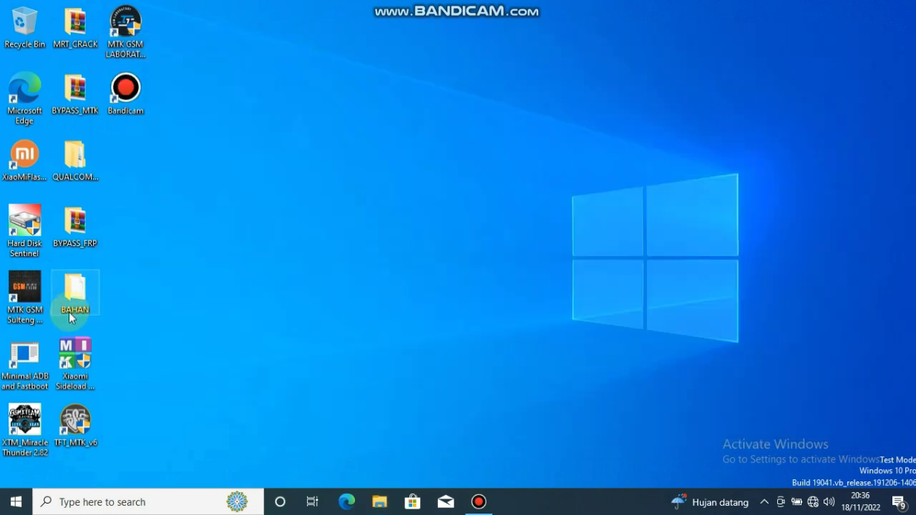
drag(84, 299, 345, 175)
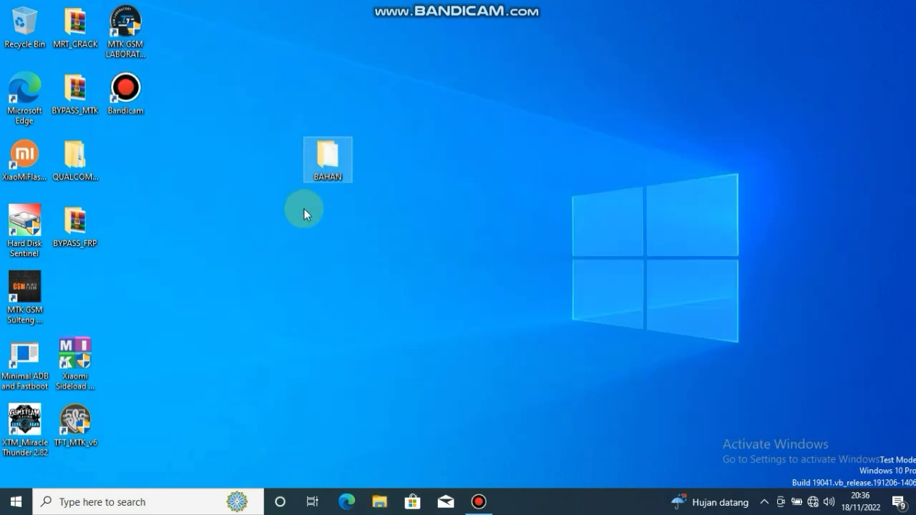
Open the BAHAN folder and go into its Odin3_v3.14.4 subfolder.
double_click(336, 161)
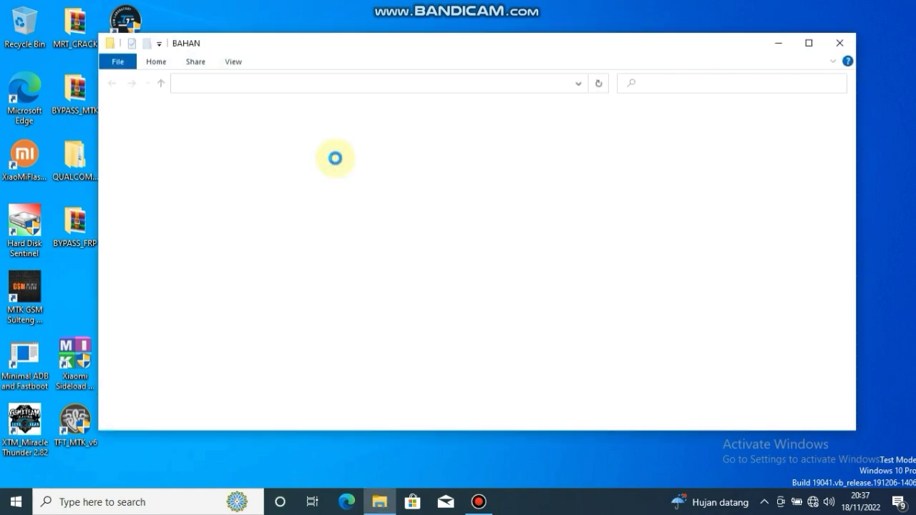
click(262, 157)
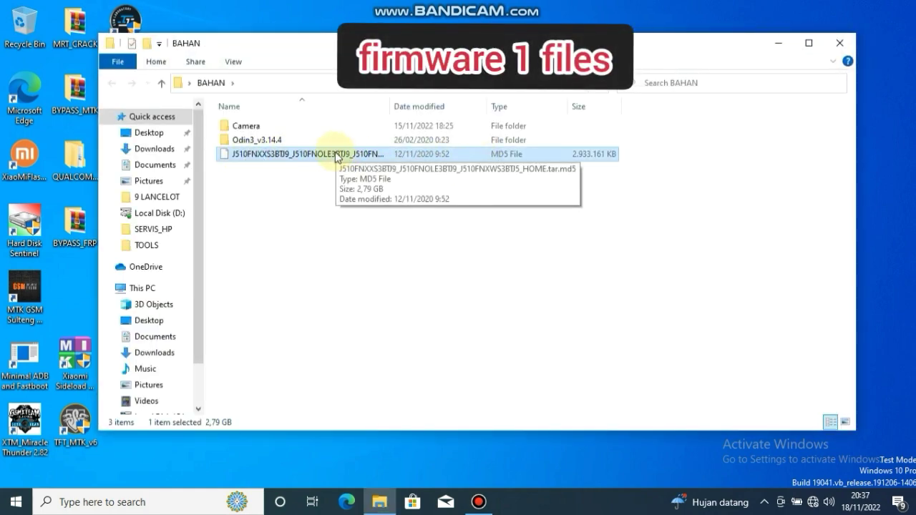
click(256, 141)
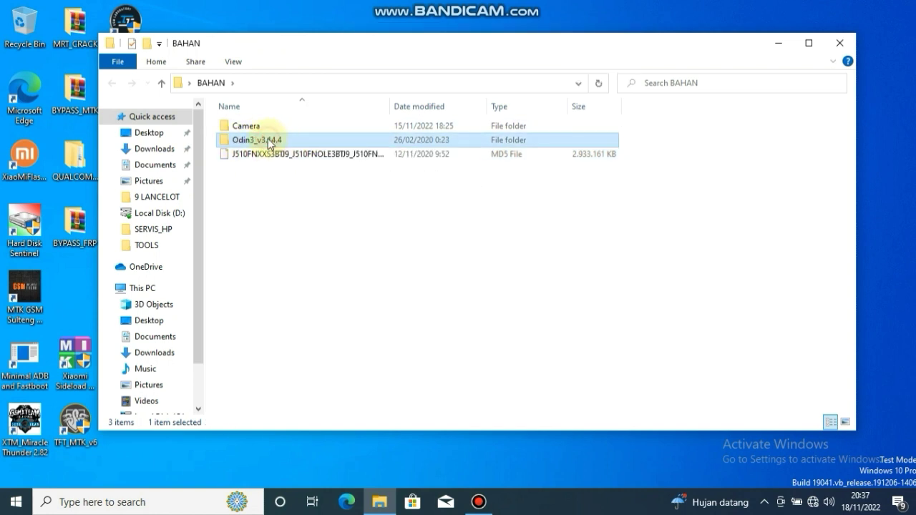
double_click(262, 139)
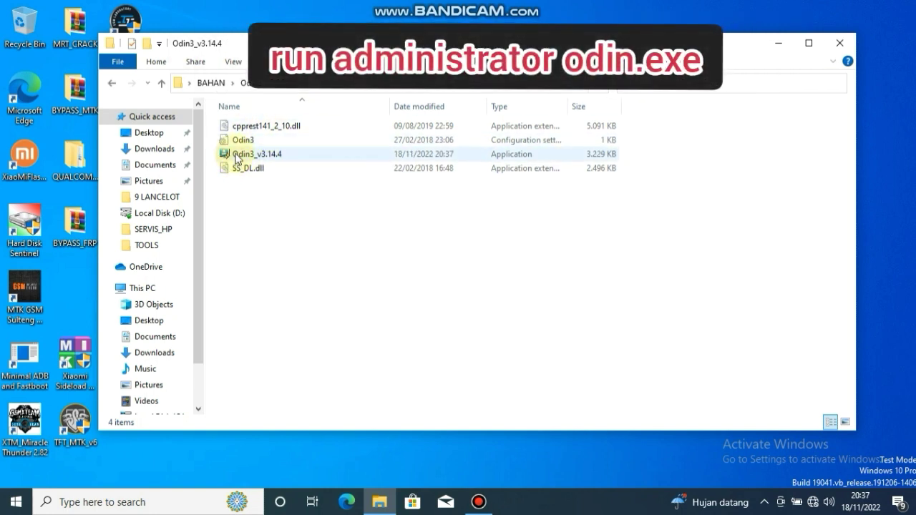
Run the Odin3_v3.14.4 application as administrator and accept its startup notice.
click(256, 156)
right_click(256, 155)
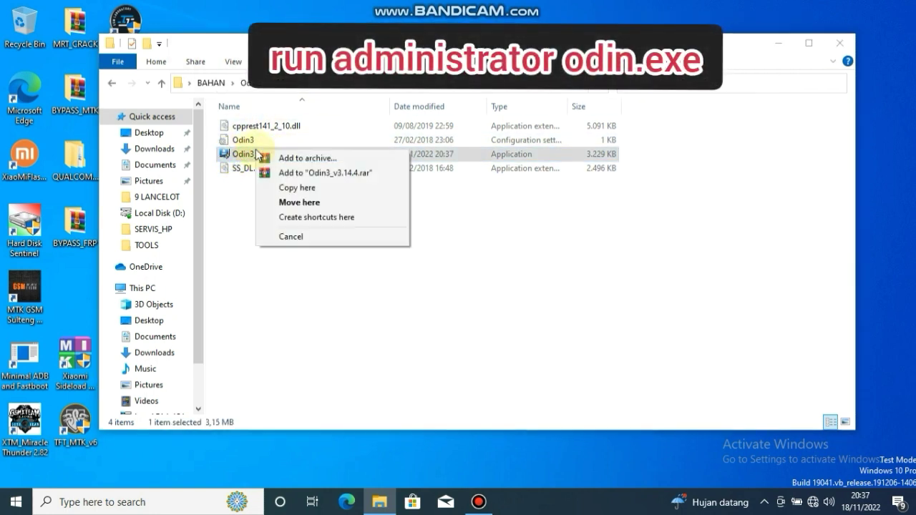
click(238, 153)
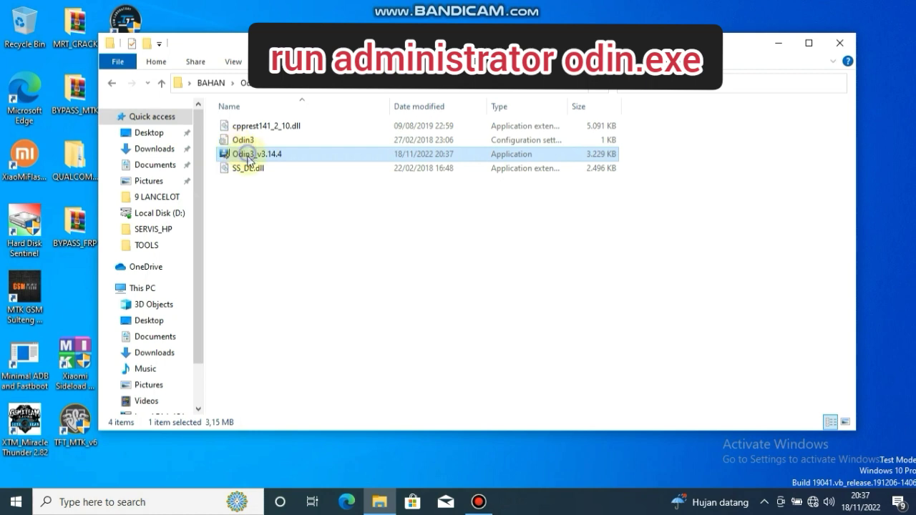
right_click(249, 159)
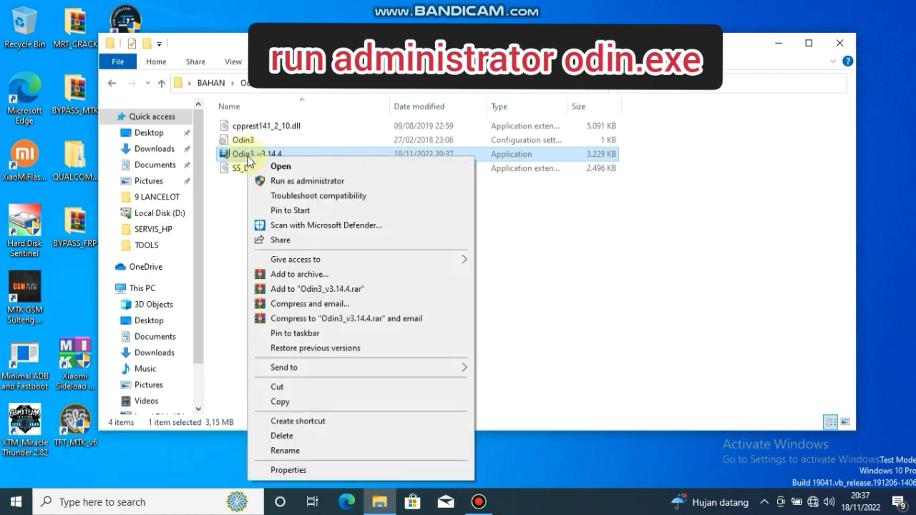
click(291, 182)
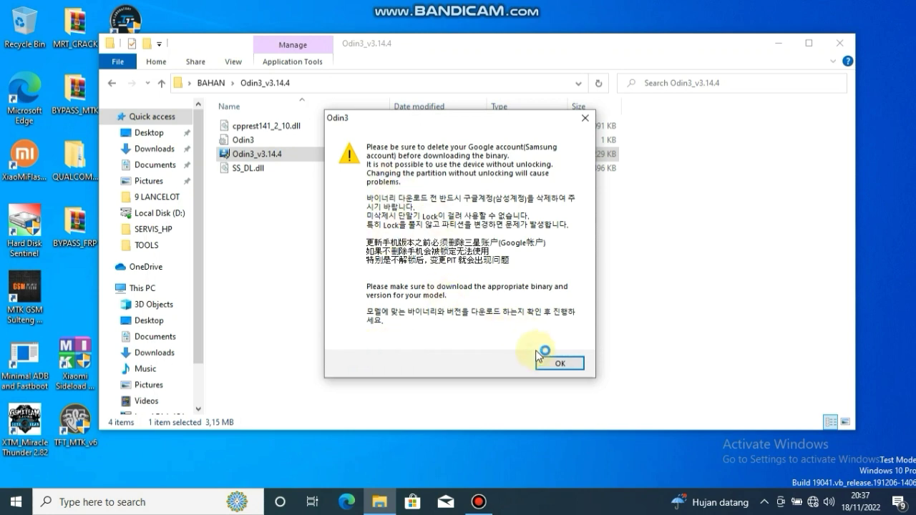
click(571, 363)
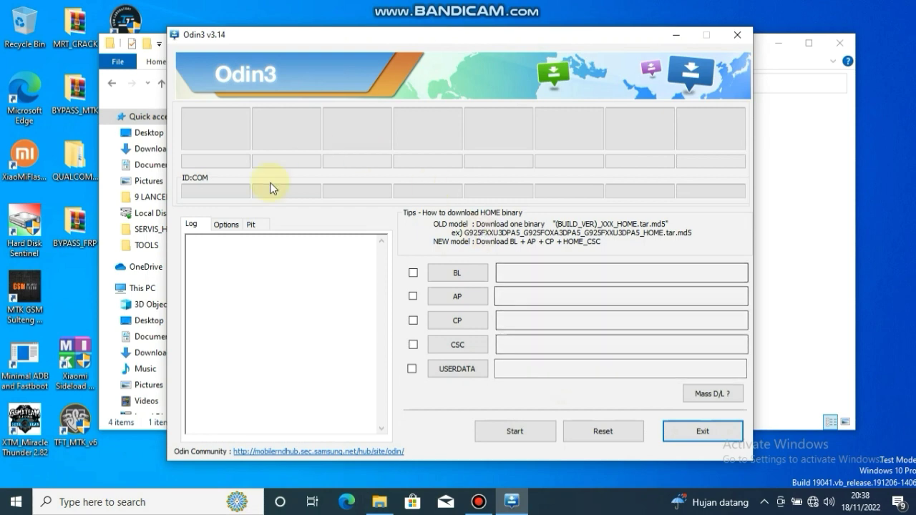
Load J510FNXXS3BTJ9_J510FNOLE3BTJ9_J510FNXWS3BTJ5_HOME.tar.md5 from the desktop's BAHAN folder as the AP file.
click(456, 297)
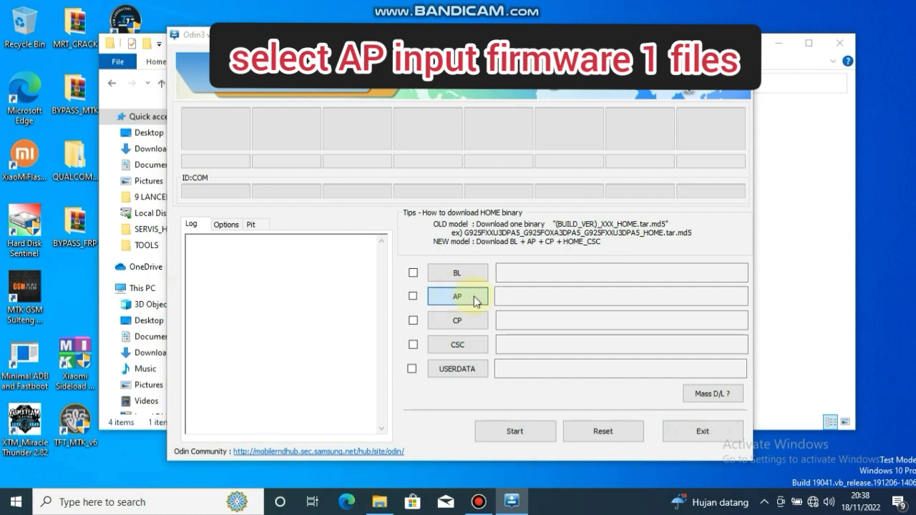
click(478, 302)
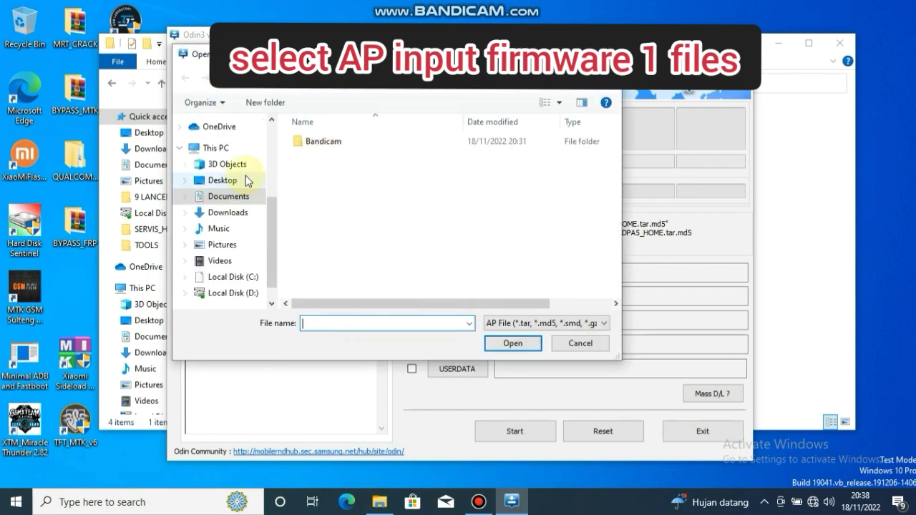
scroll(247, 180, up, 1)
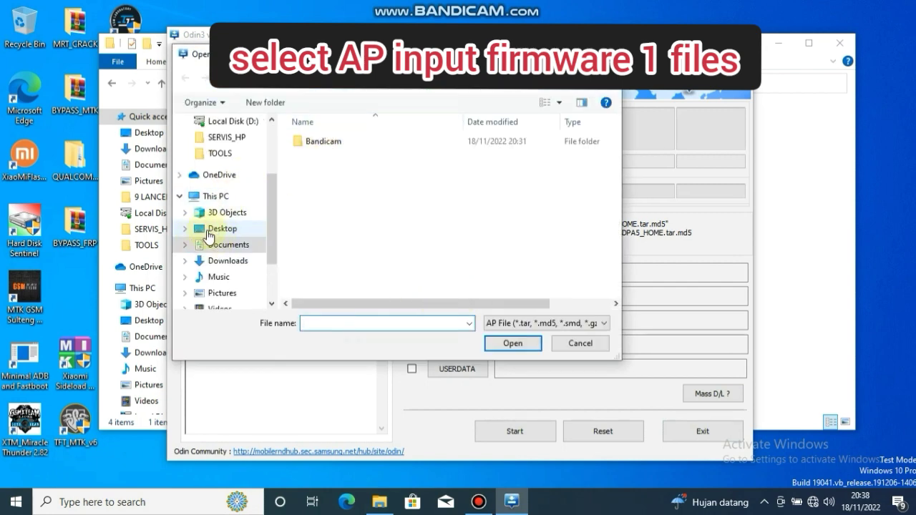
click(214, 232)
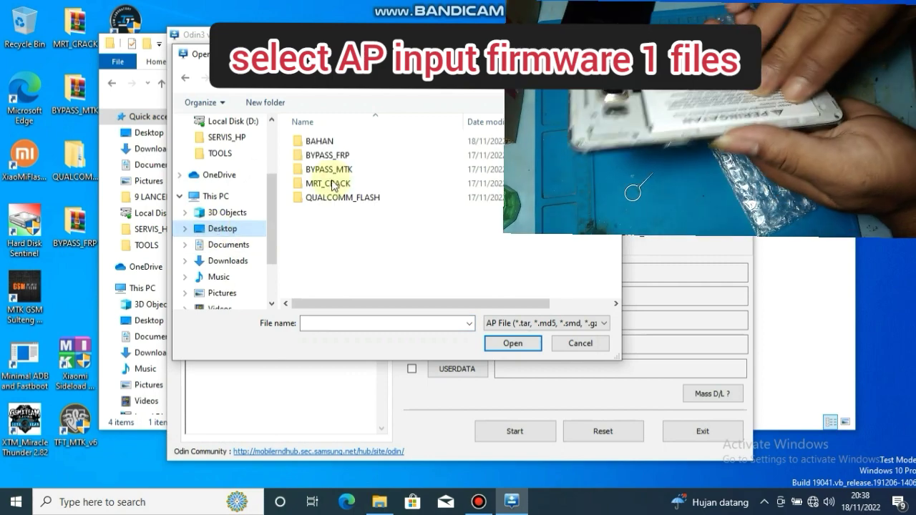
double_click(319, 142)
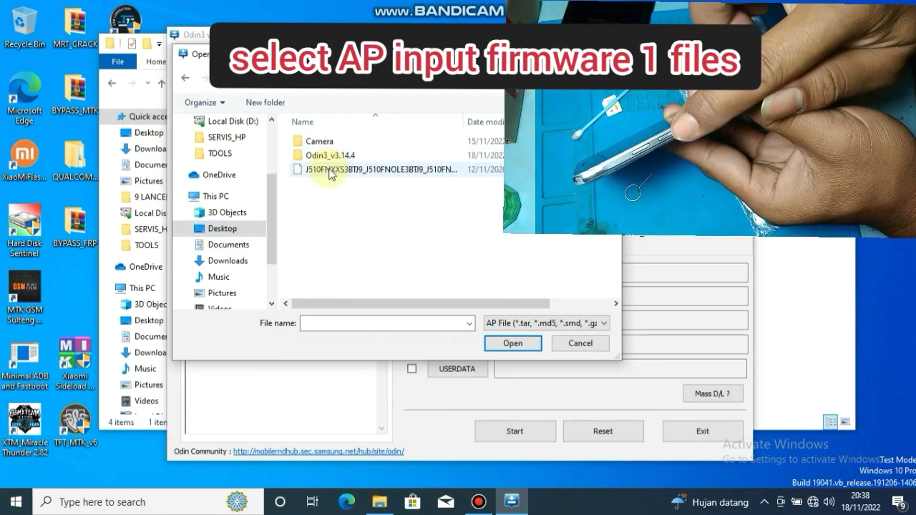
click(295, 170)
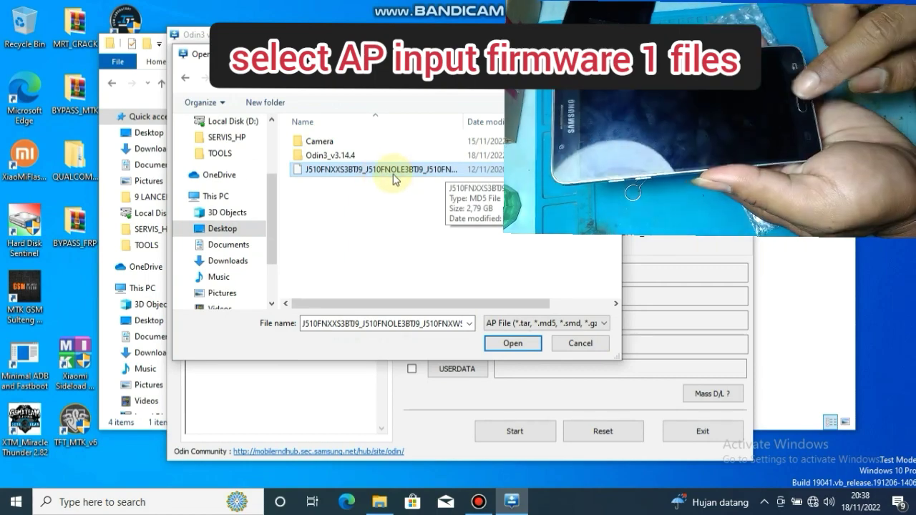
click(513, 345)
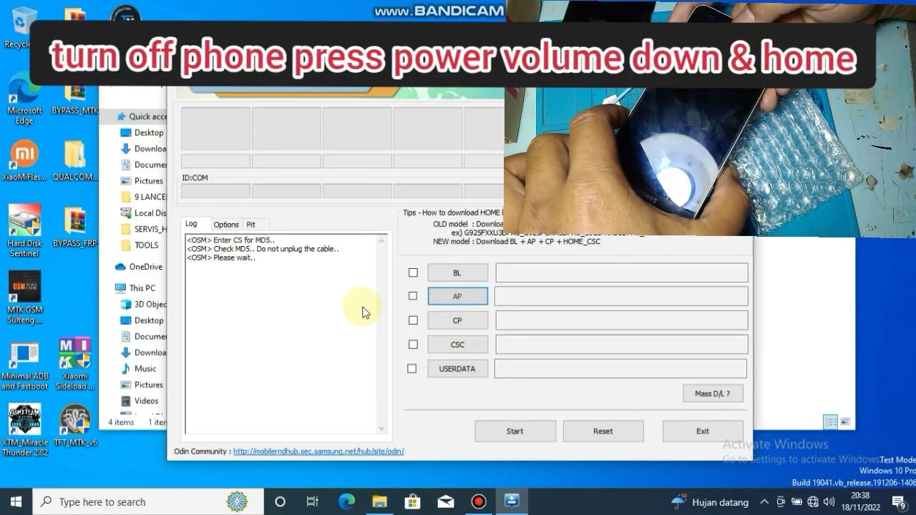
click(413, 6)
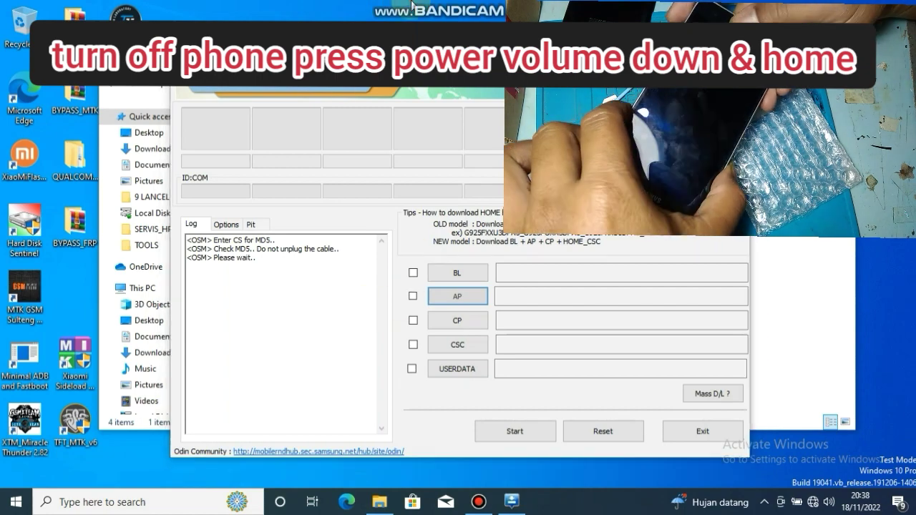
mouse_move(413, 7)
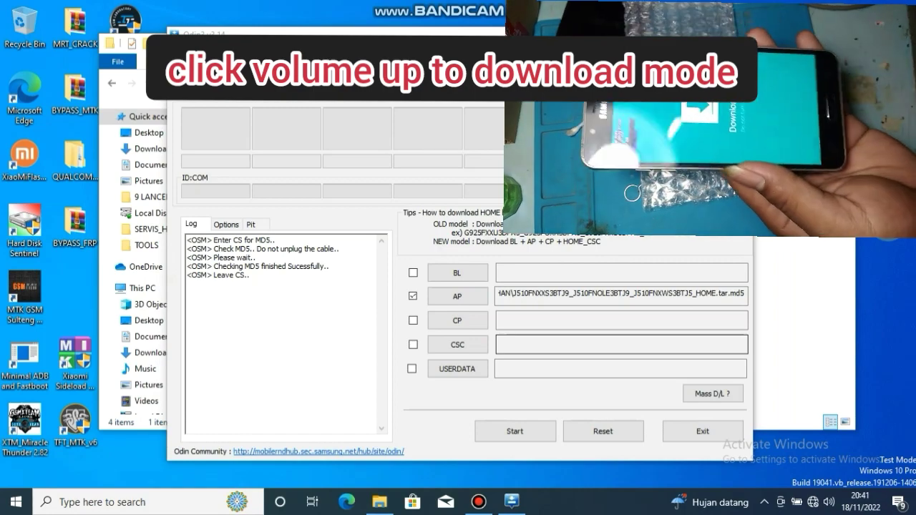
Refresh the desktop and check the Odin log for the connected phone's entry.
right_click(906, 219)
click(875, 253)
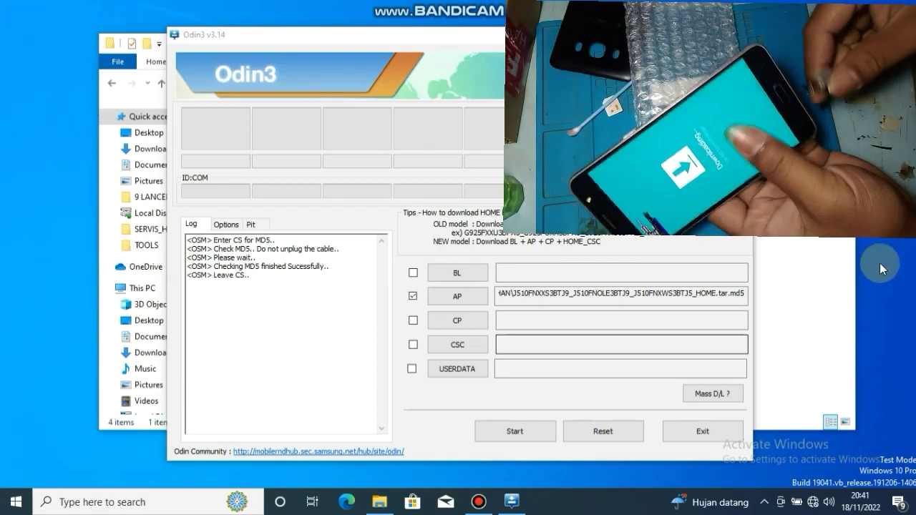
right_click(880, 241)
click(882, 280)
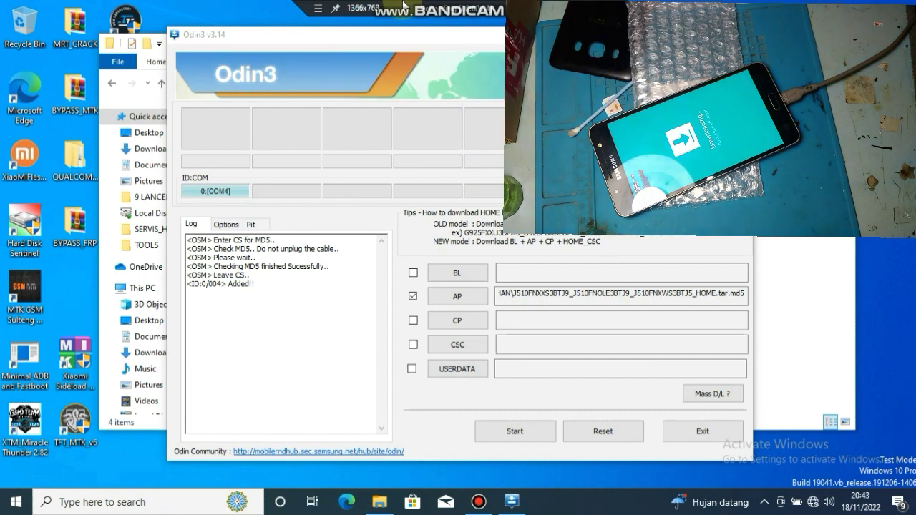
click(251, 287)
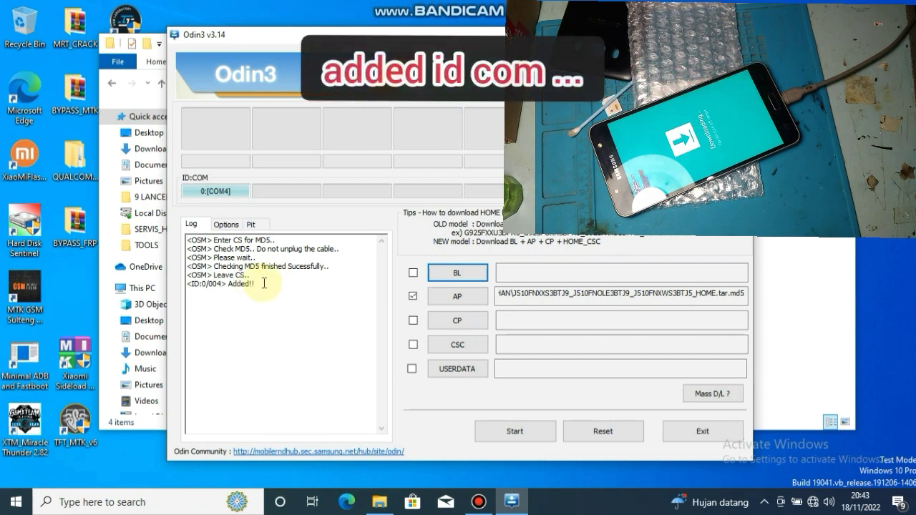
Check the Added entry in the log and start flashing the loaded AP firmware to the phone connected on COM4.
drag(254, 288, 226, 285)
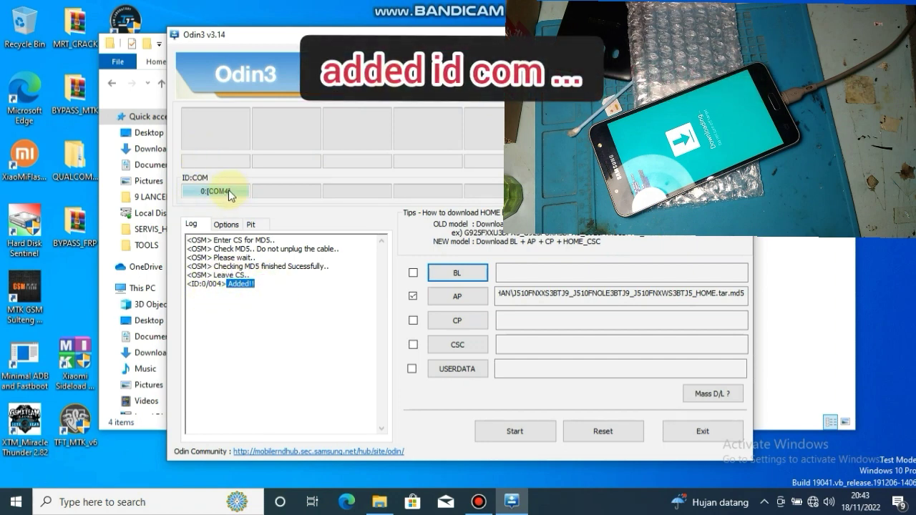
click(513, 432)
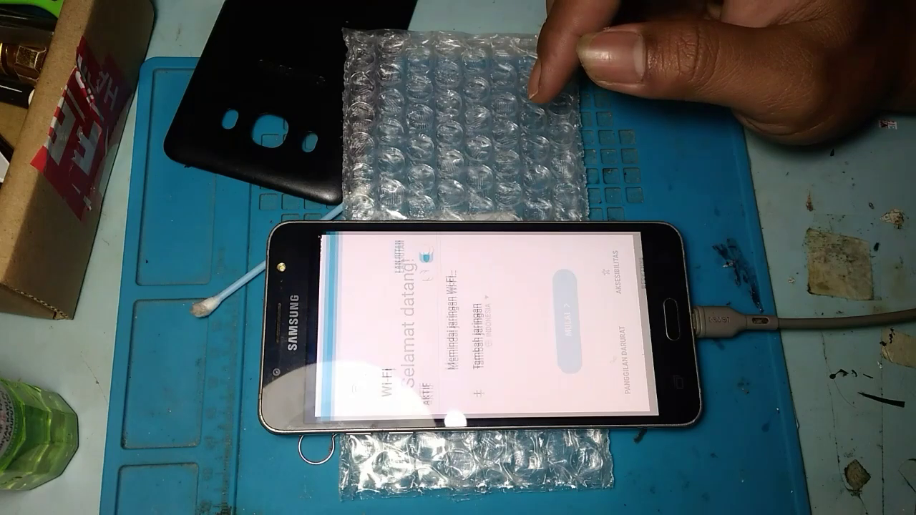
click(411, 252)
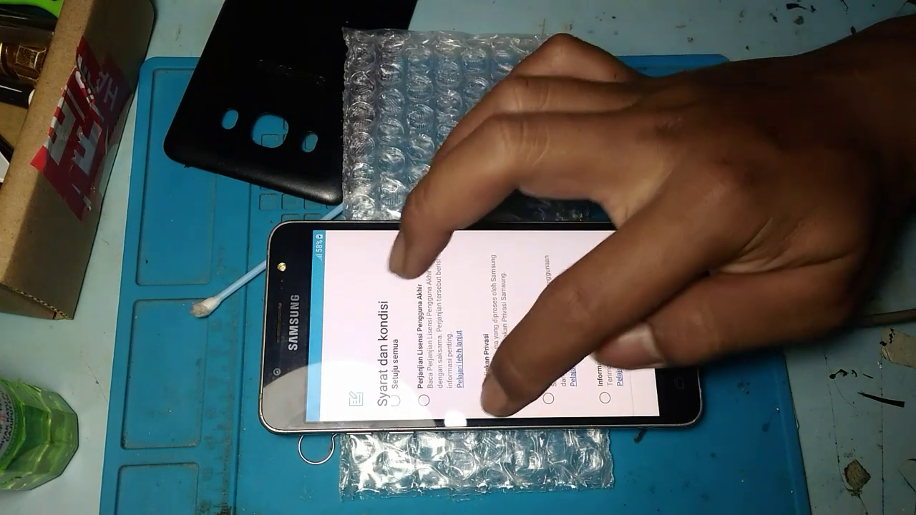
click(491, 399)
click(632, 260)
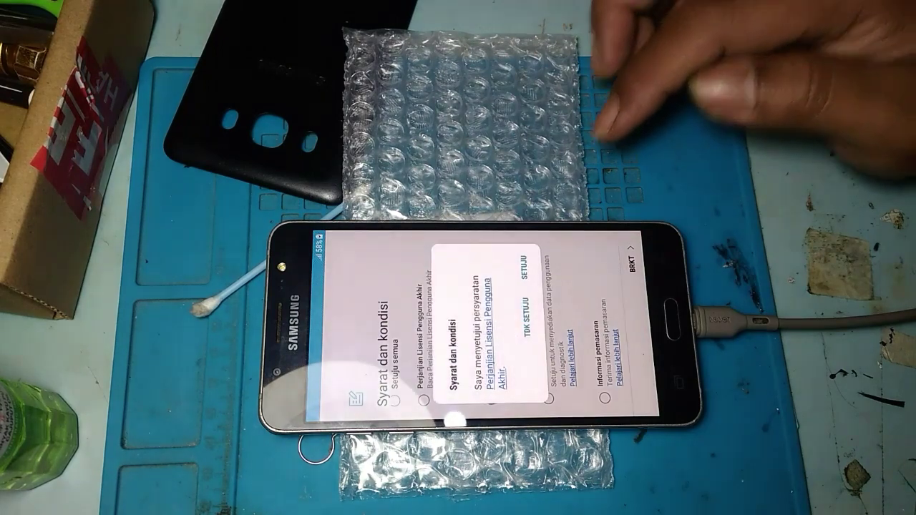
click(521, 266)
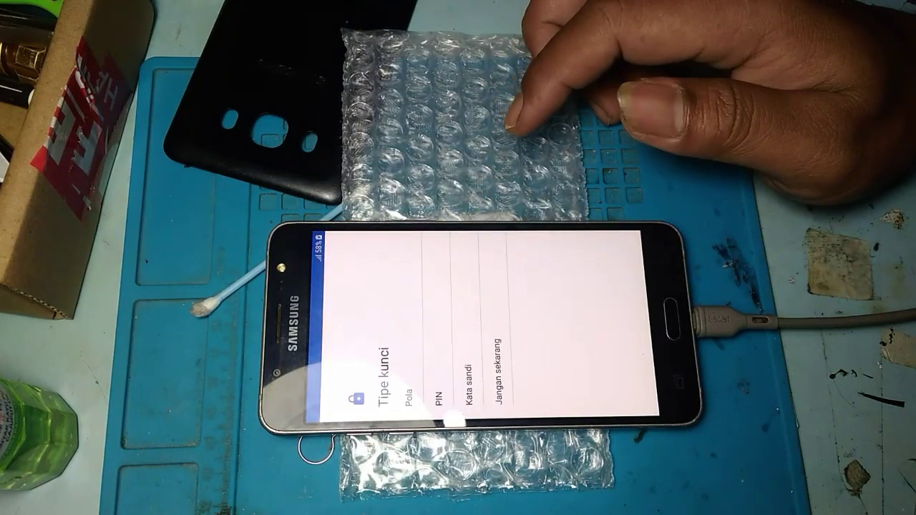
click(501, 258)
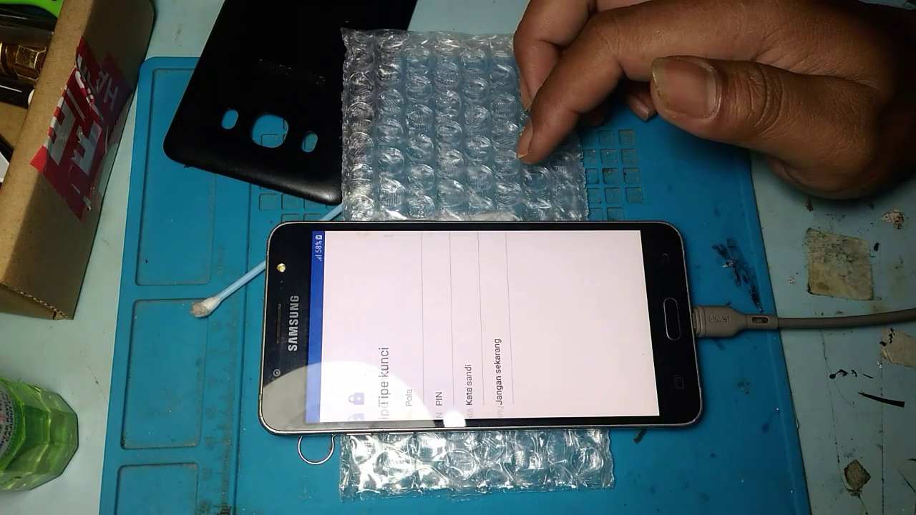
click(625, 261)
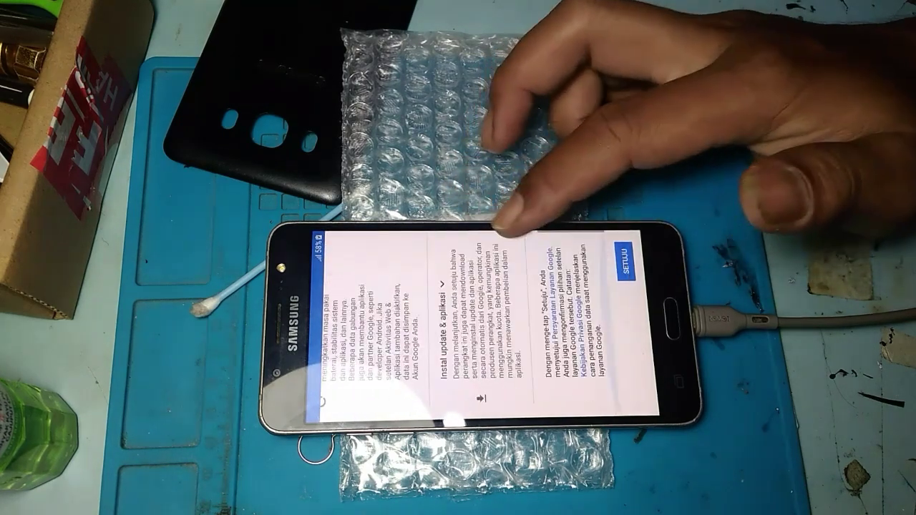
click(620, 260)
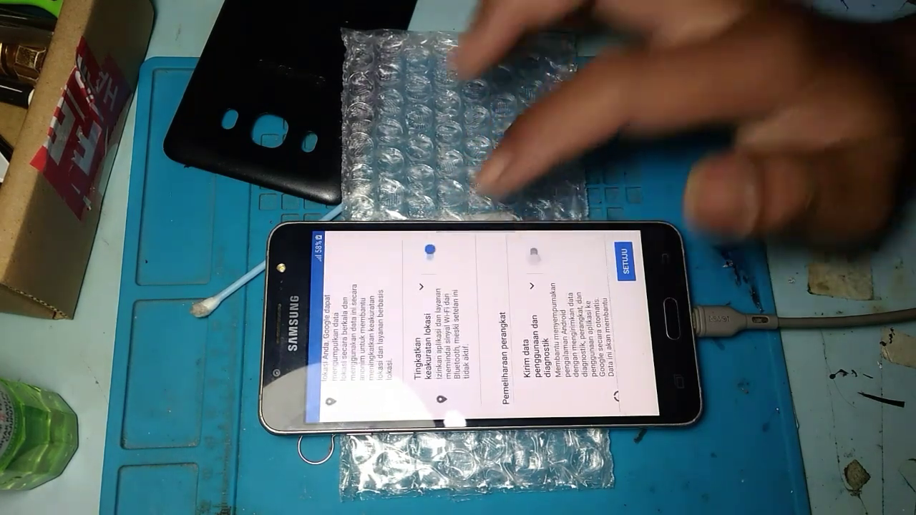
drag(502, 279, 458, 266)
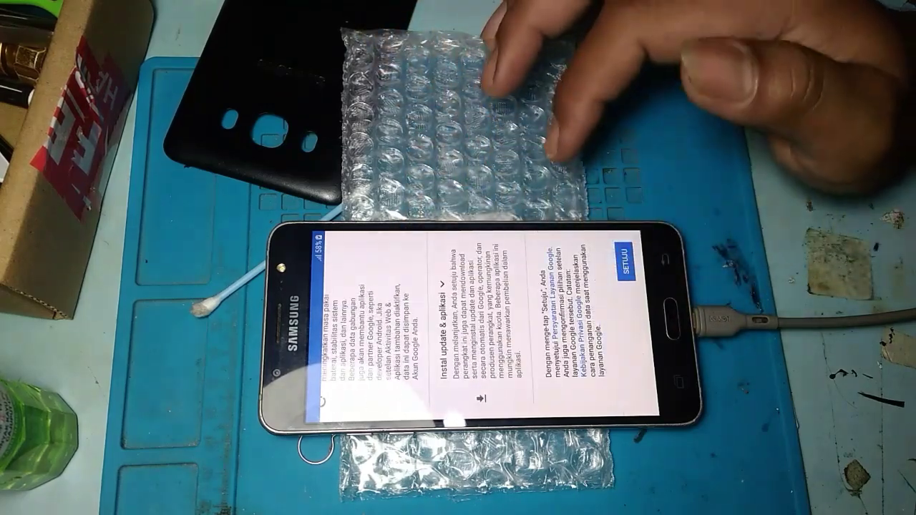